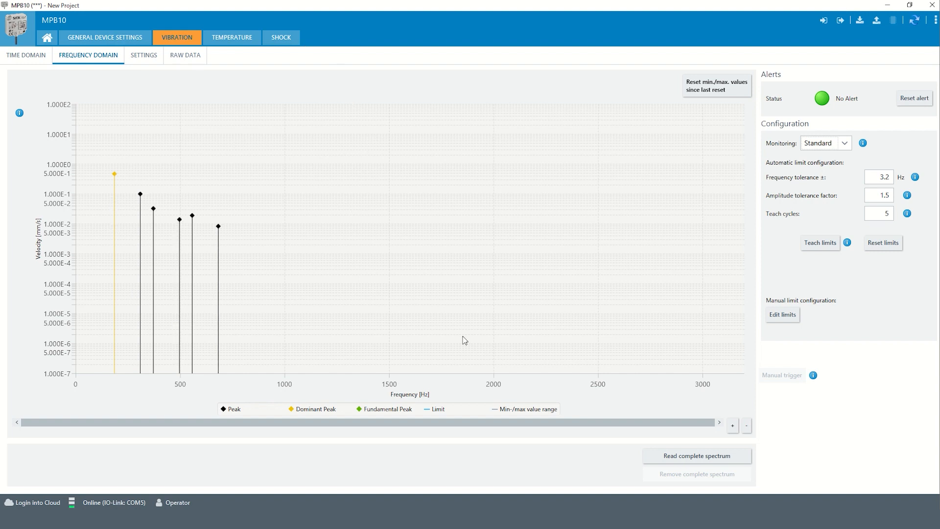
Step: Read the complete vibration spectrum from the sensor and let the blue curve plot
click(687, 457)
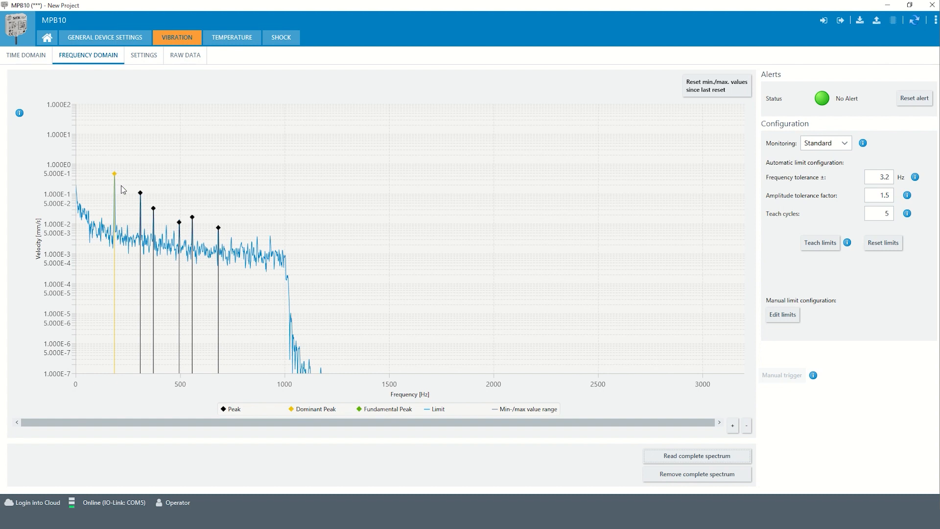
click(845, 145)
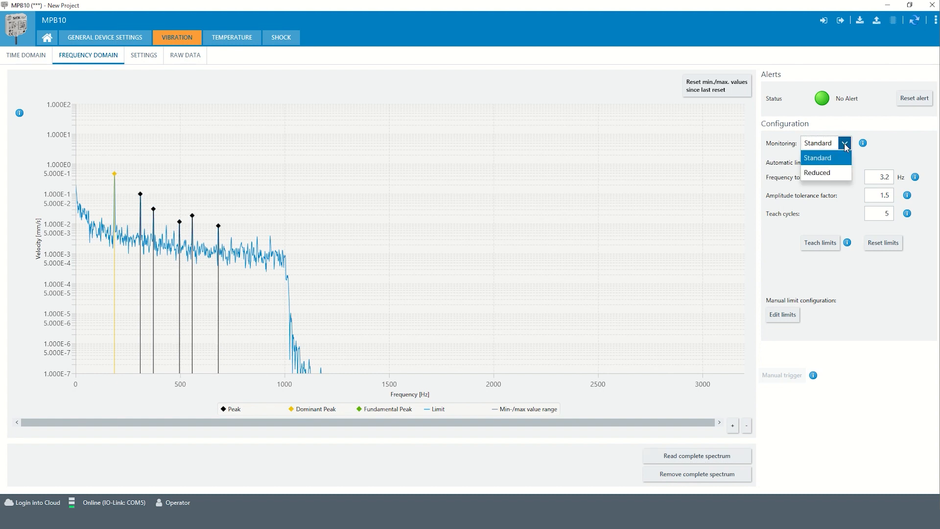
click(830, 174)
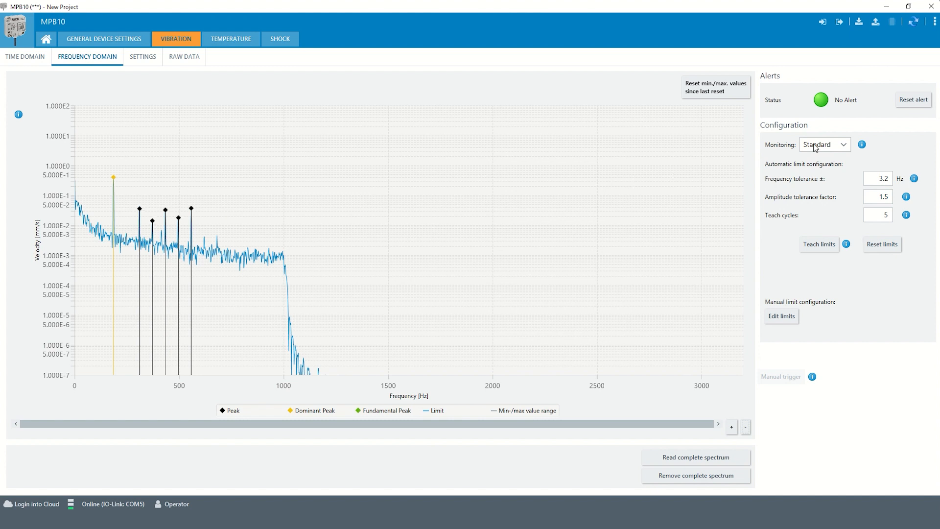
Step: Keep monitoring on Standard and teach peak limits from the live spectrum
click(844, 145)
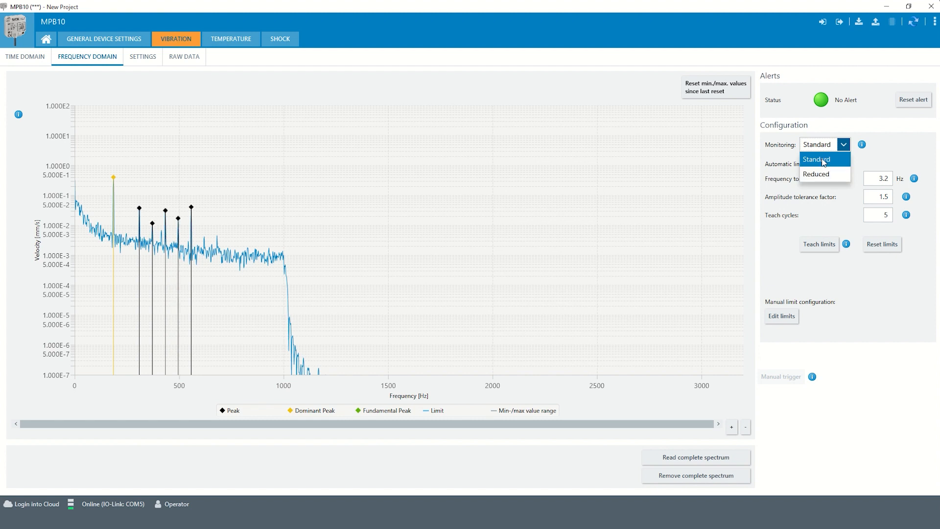
click(824, 162)
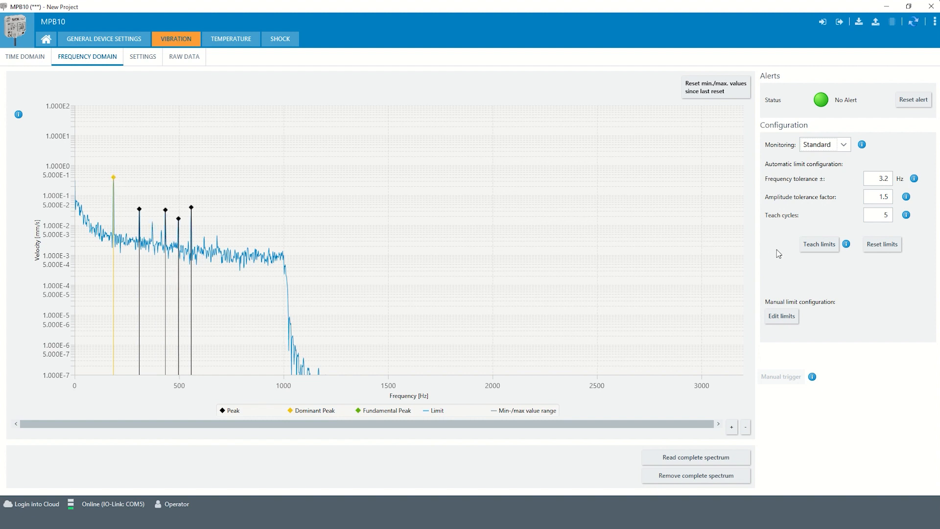
click(810, 245)
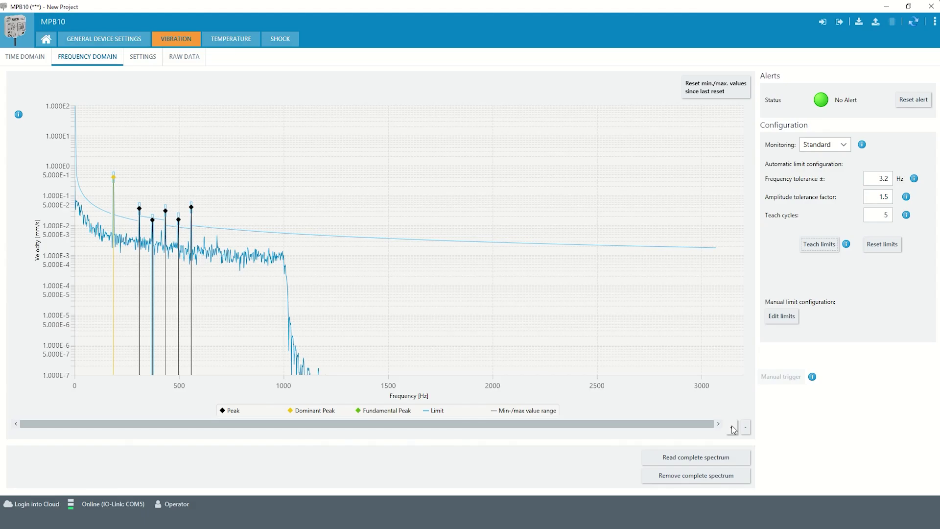
Step: Zoom the spectrum twice toward the 110–630 Hz low-frequency peaks
click(732, 428)
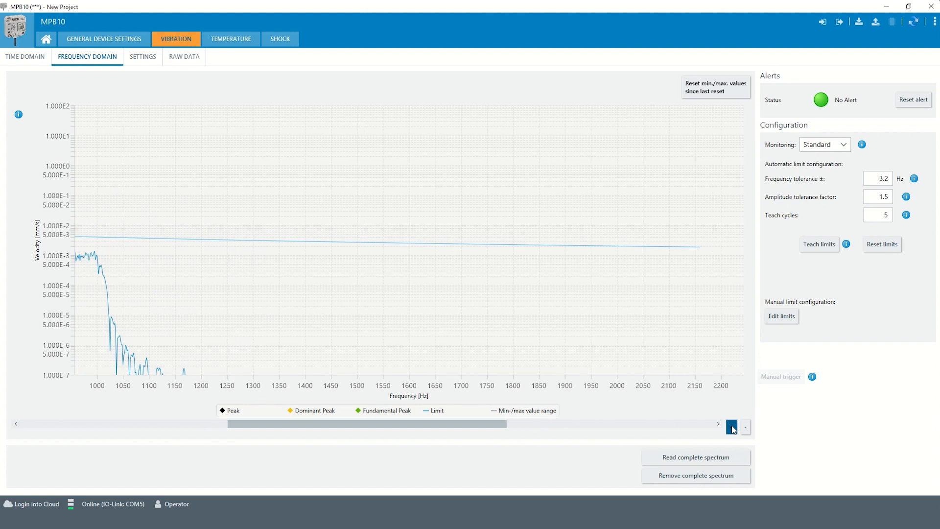
click(732, 428)
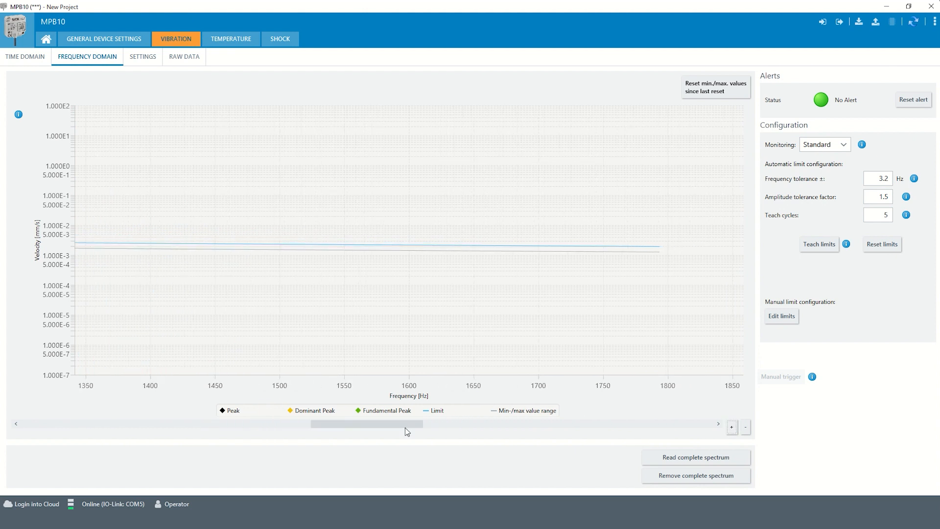
drag(400, 425, 134, 423)
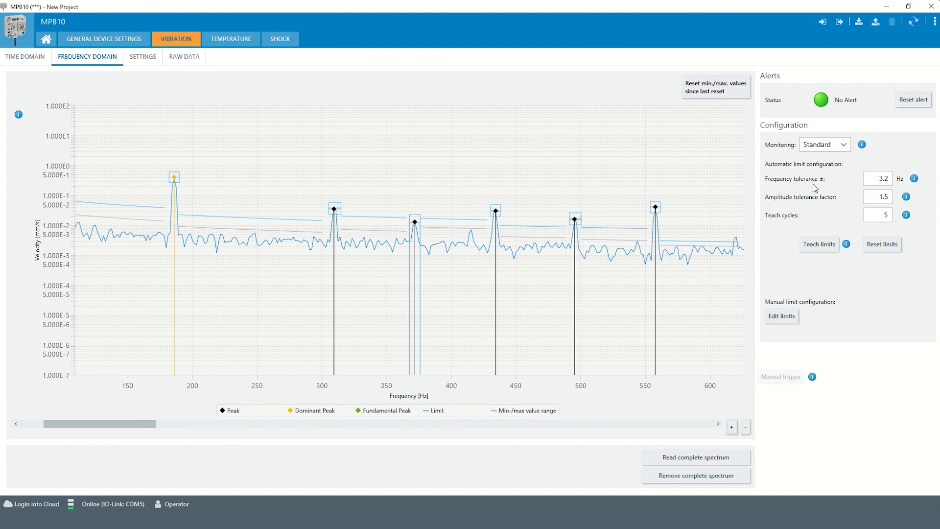
click(885, 180)
double_click(884, 180)
click(882, 199)
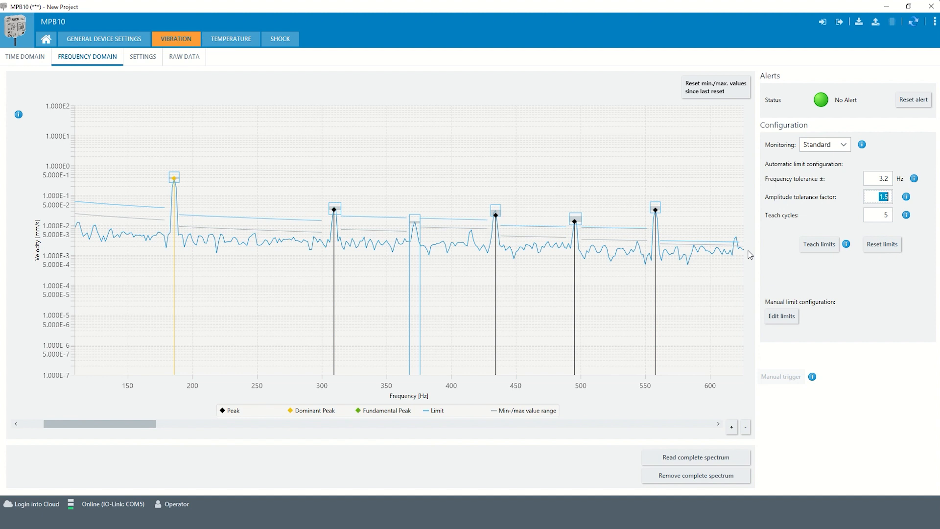
double_click(884, 215)
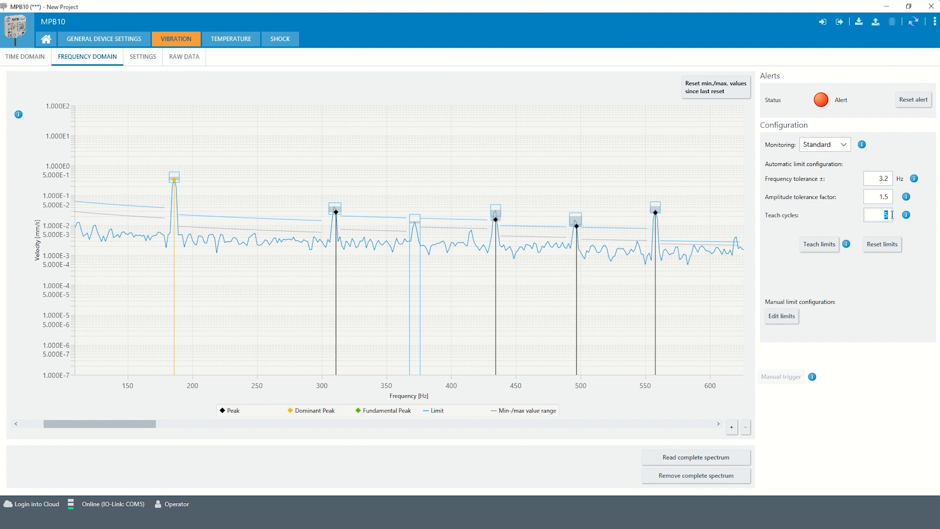
click(792, 217)
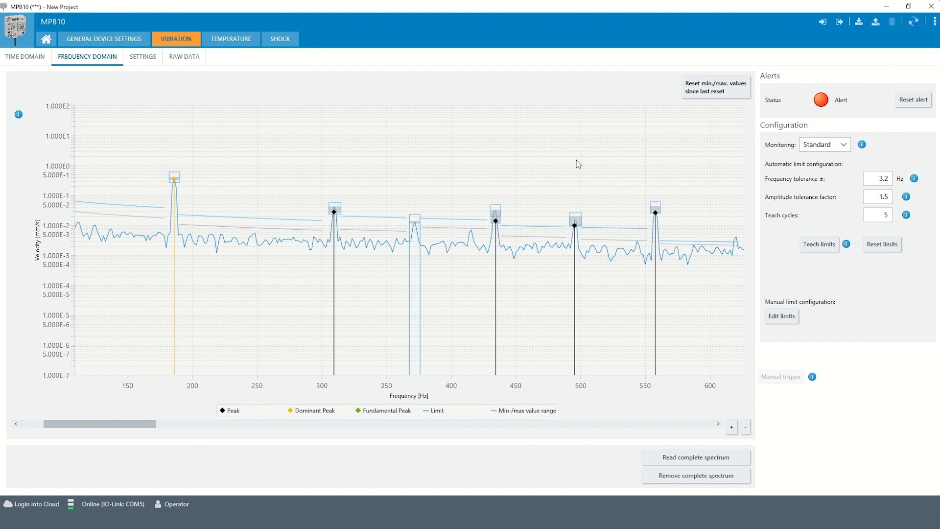
Step: Switch monitoring to Reduced, clear the min/max range and reset the alert
click(850, 148)
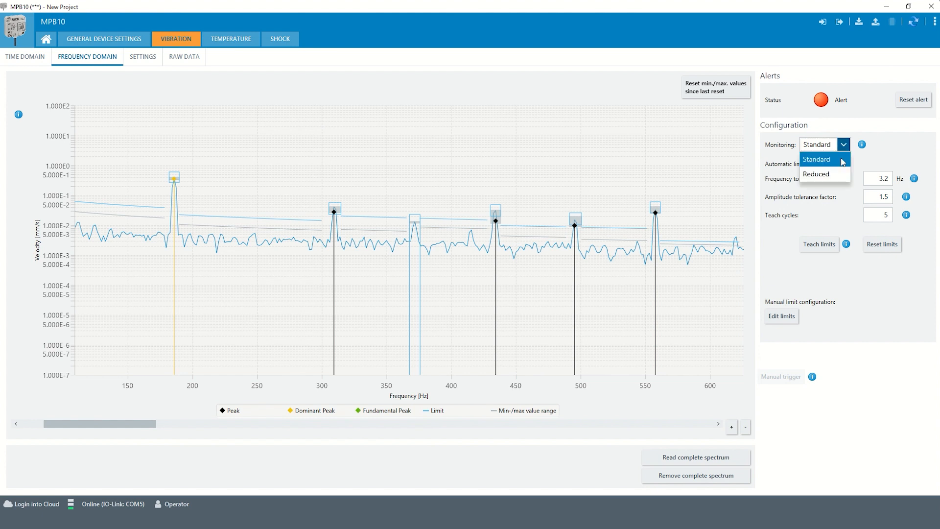
click(836, 174)
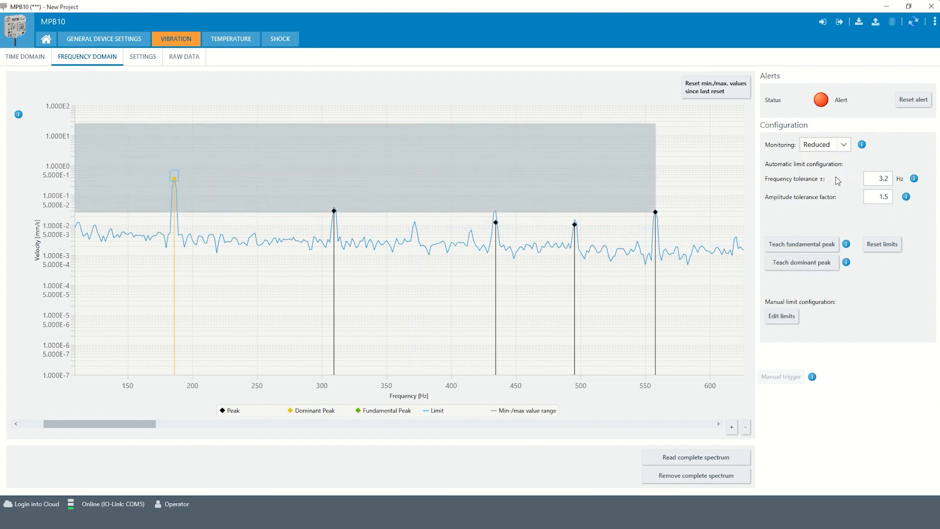
click(734, 90)
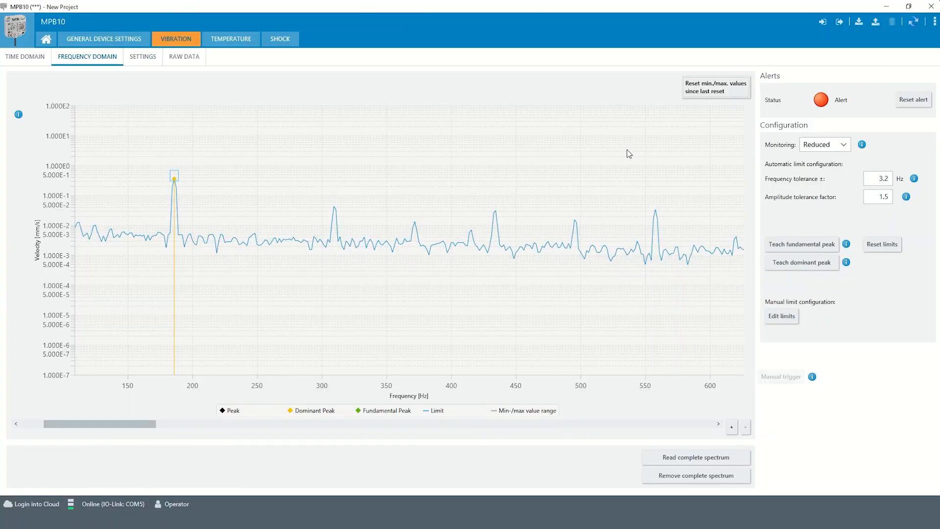
click(916, 99)
Step: Teach the dominant peak near 185.9 Hz and bring up its reduced-limit editor
click(780, 268)
click(774, 326)
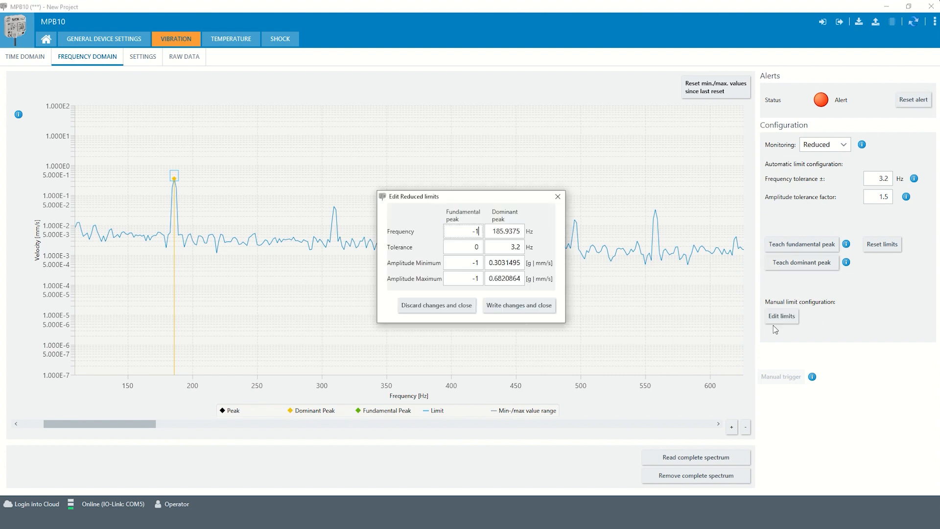